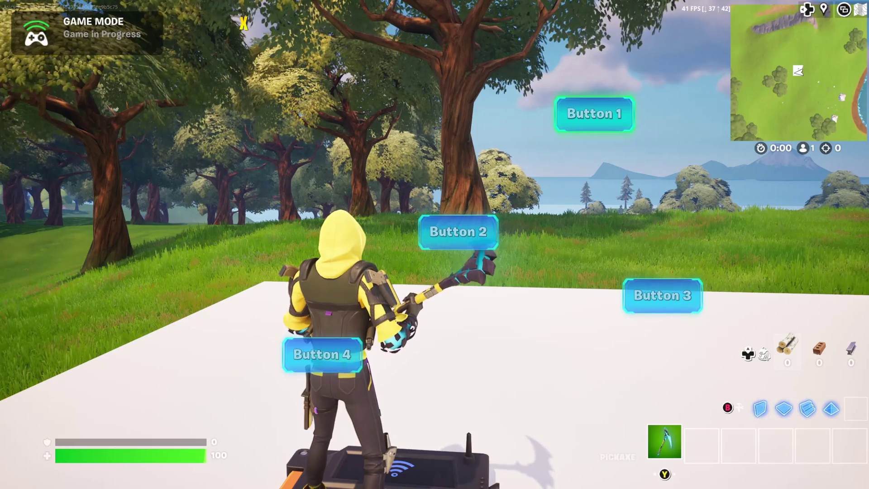
# Step the character off the pad to dismiss the four-button pop-up, then walk back on.
pyautogui.press('s')
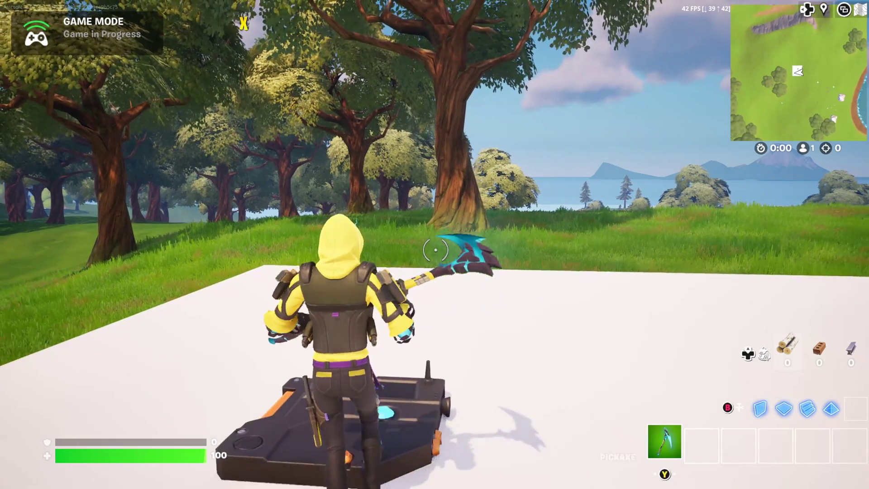
pyautogui.press('w')
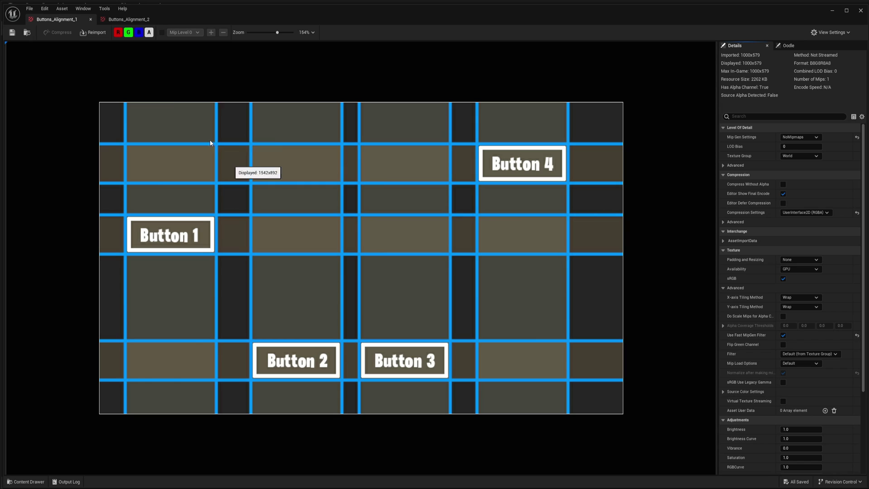
# Switch to the Buttons_Alignment_2 texture tab.
pyautogui.click(129, 21)
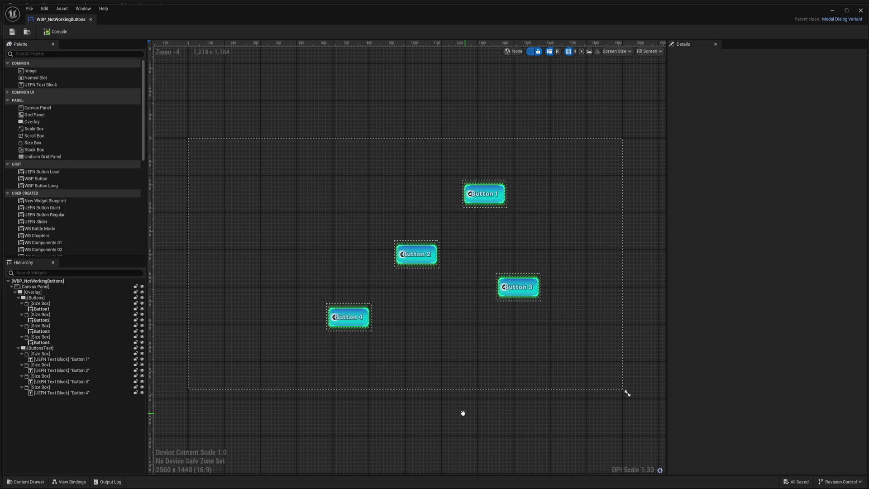
# Pan and zoom the WBP_NotWorkingButtons designer canvas.
pyautogui.moveTo(462, 413); pyautogui.dragTo(452, 411, button='right')
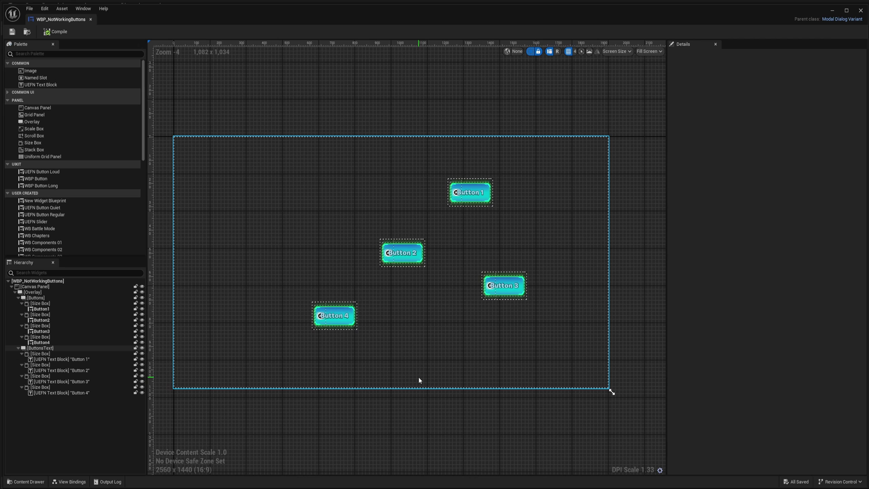
pyautogui.scroll(1, 393, 270)
pyautogui.scroll(-1, 393, 270)
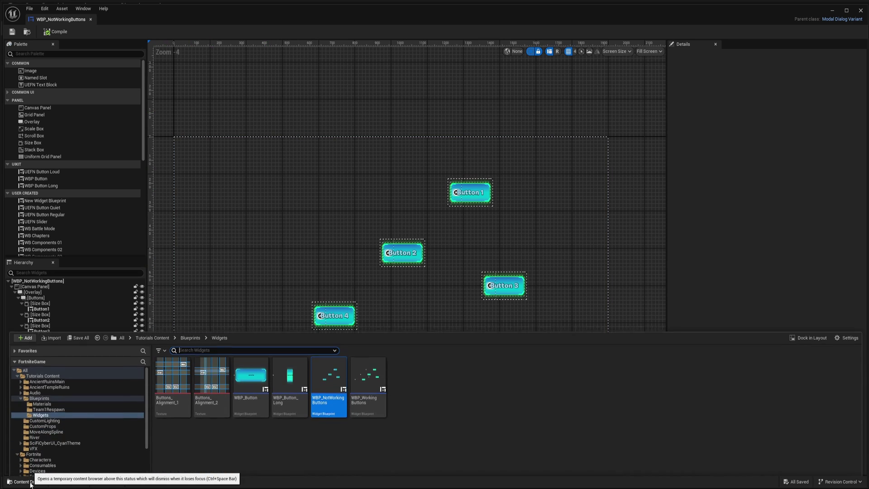
pyautogui.click(41, 388)
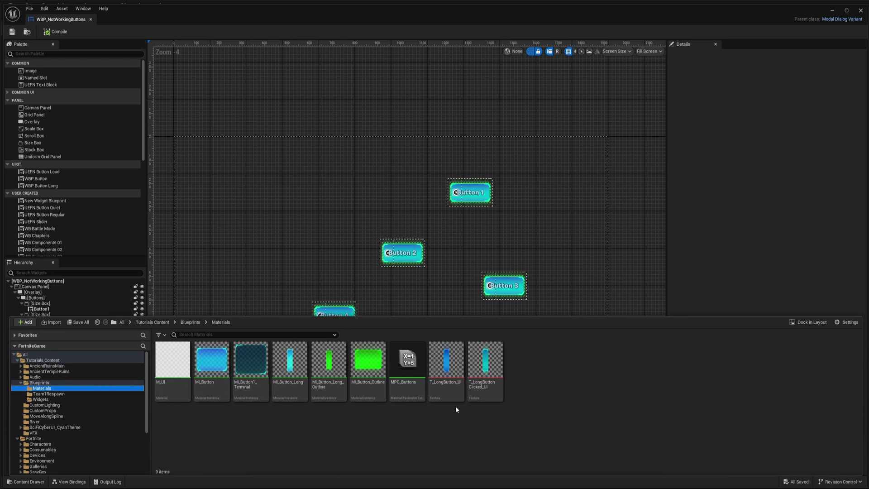
pyautogui.doubleClick(445, 360)
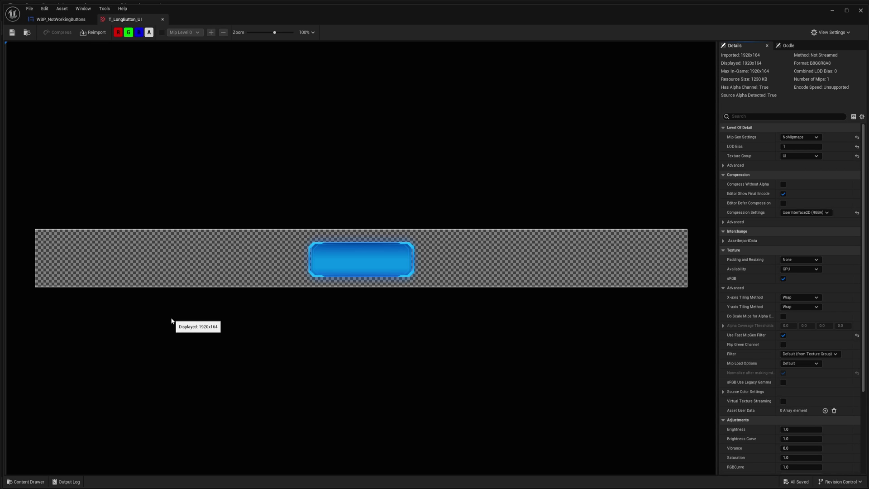
pyautogui.click(163, 20)
pyautogui.click(36, 399)
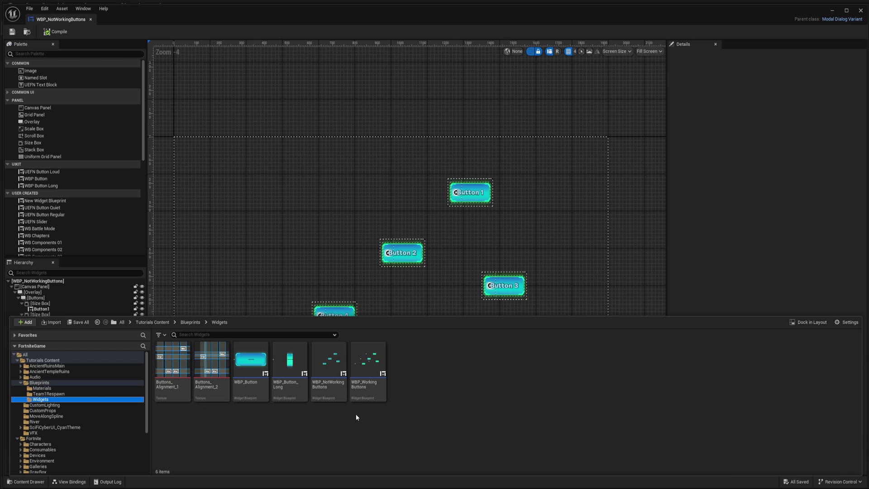
pyautogui.doubleClick(364, 384)
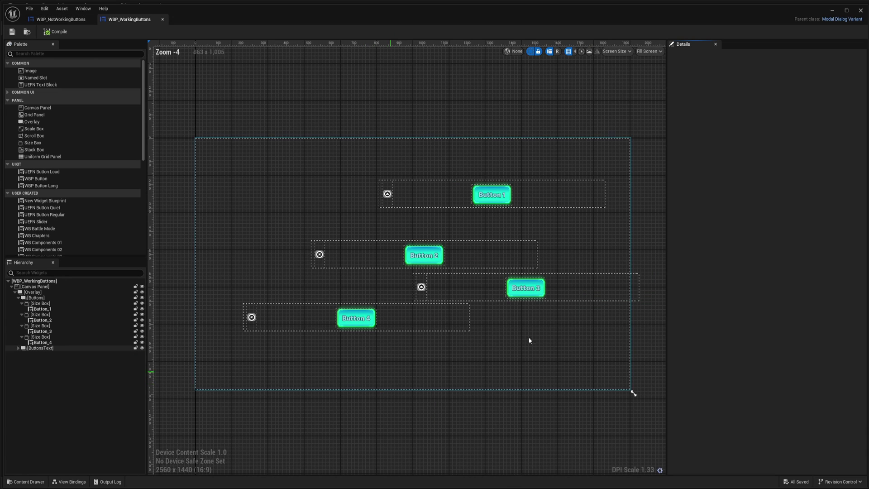
pyautogui.scroll(4, 469, 270)
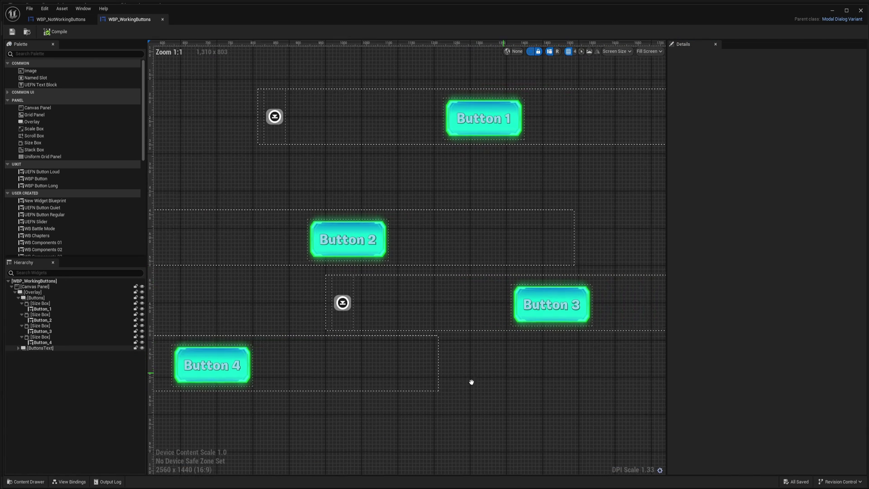
pyautogui.moveTo(509, 396); pyautogui.dragTo(520, 396, button='right')
pyautogui.scroll(-1, 468, 389)
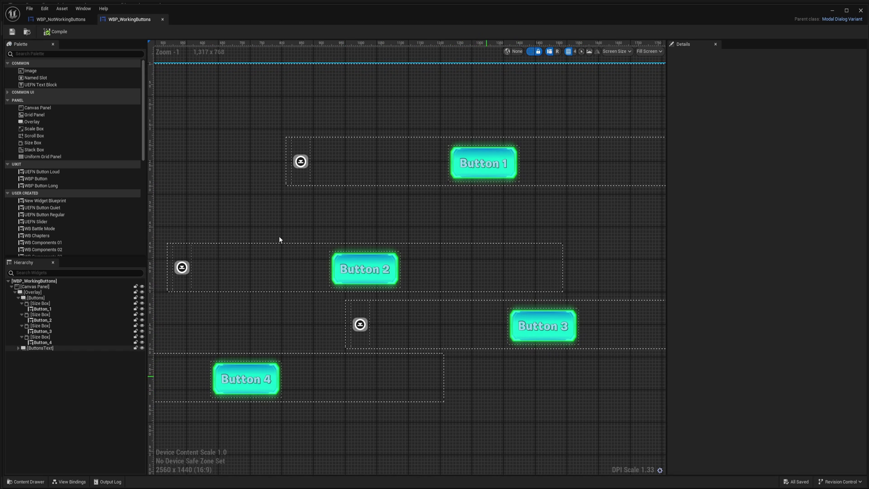
pyautogui.click(61, 19)
pyautogui.scroll(2, 421, 256)
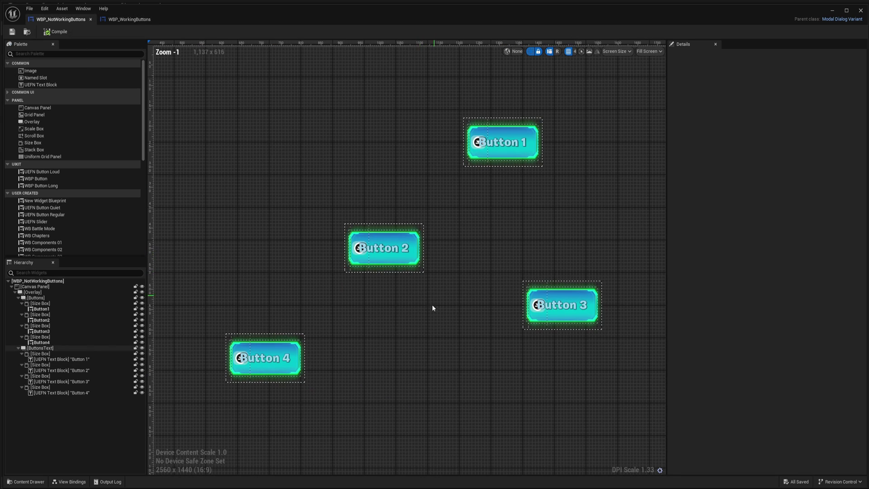
pyautogui.scroll(2, 404, 227)
pyautogui.click(120, 19)
pyautogui.scroll(3, 412, 213)
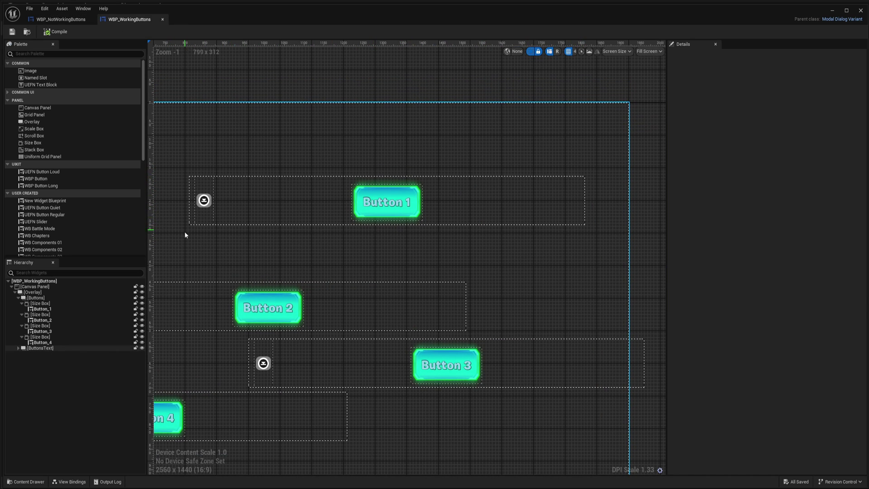
pyautogui.scroll(5, 383, 202)
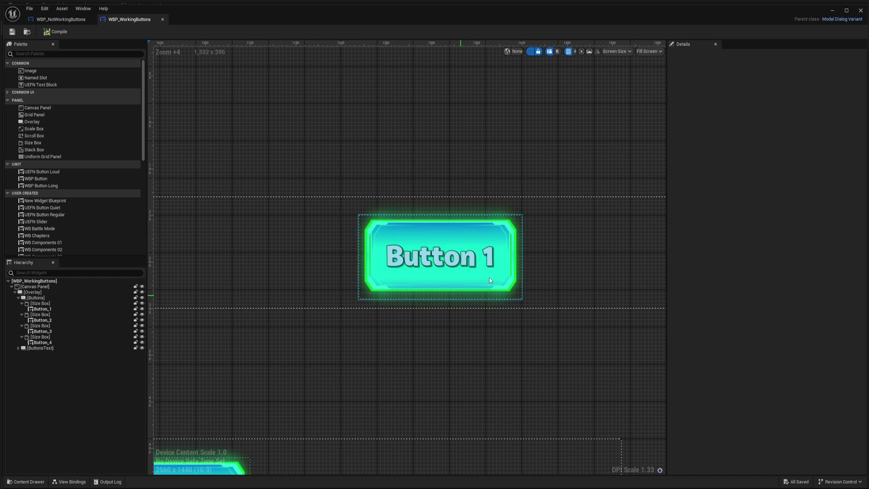
pyautogui.scroll(-5, 389, 319)
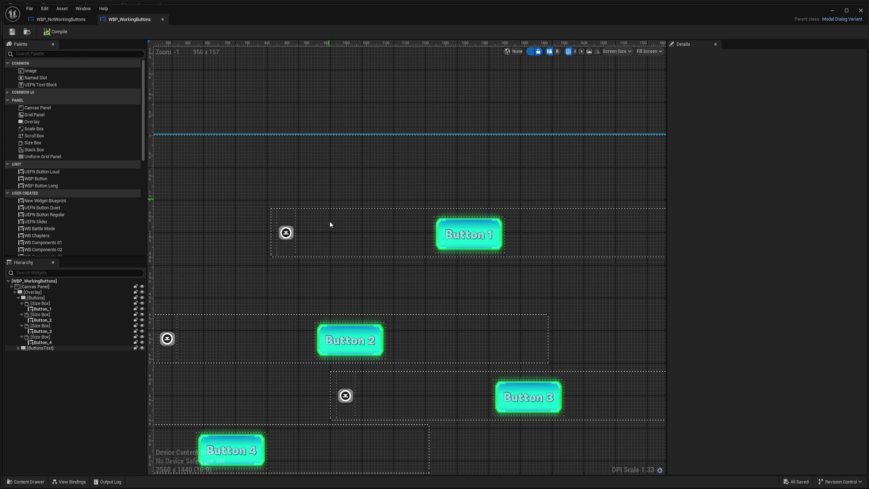
pyautogui.moveTo(330, 224); pyautogui.dragTo(461, 206, button='right')
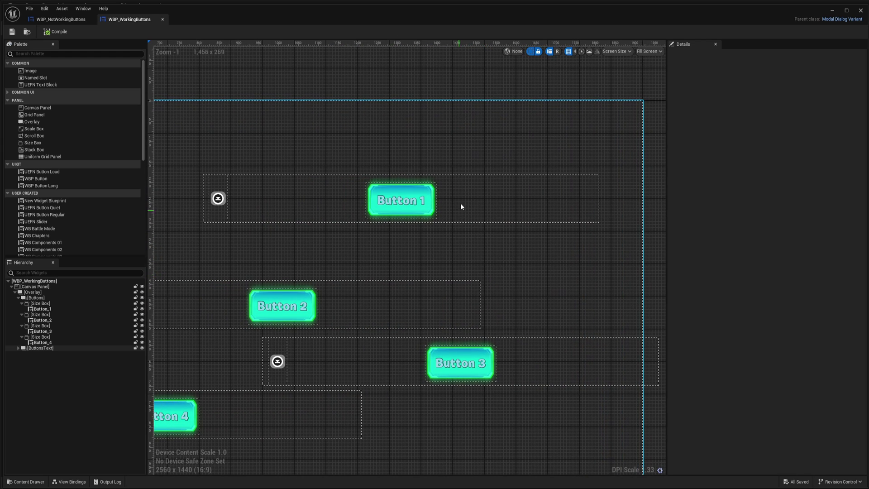
pyautogui.moveTo(392, 270); pyautogui.dragTo(450, 249, button='right')
pyautogui.scroll(-1, 450, 249)
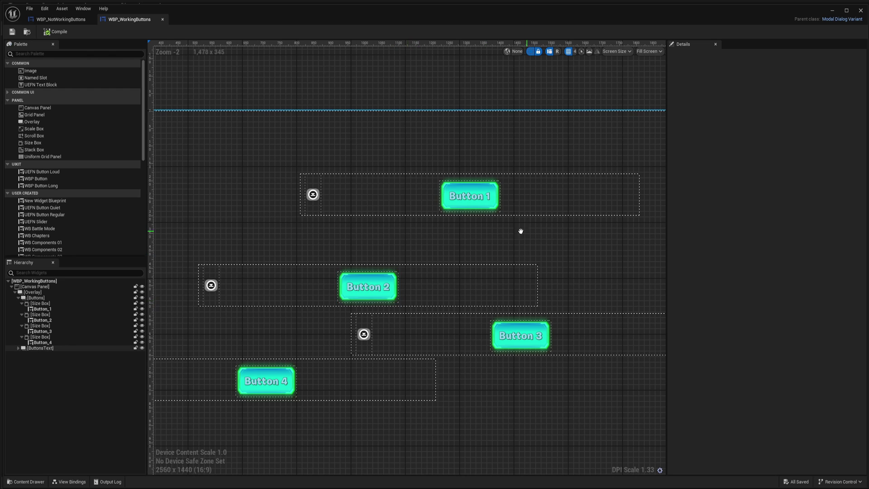
pyautogui.moveTo(520, 231); pyautogui.dragTo(452, 221, button='right')
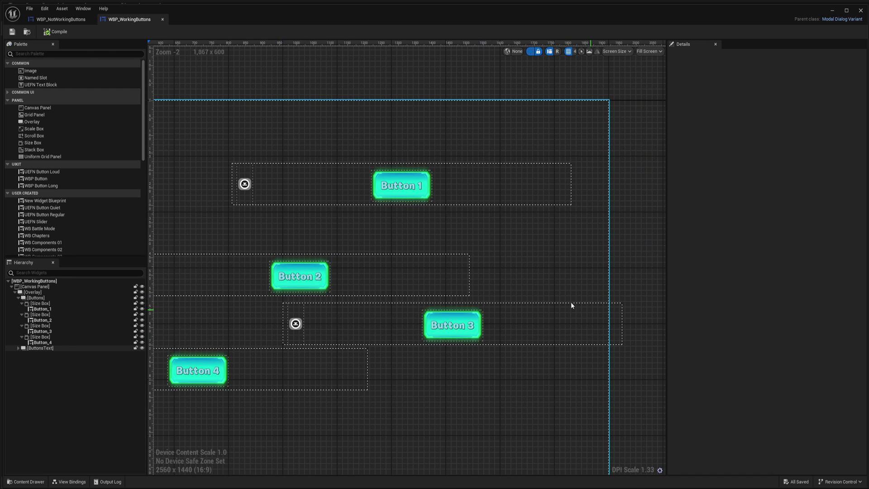
pyautogui.moveTo(290, 330); pyautogui.dragTo(377, 321, button='right')
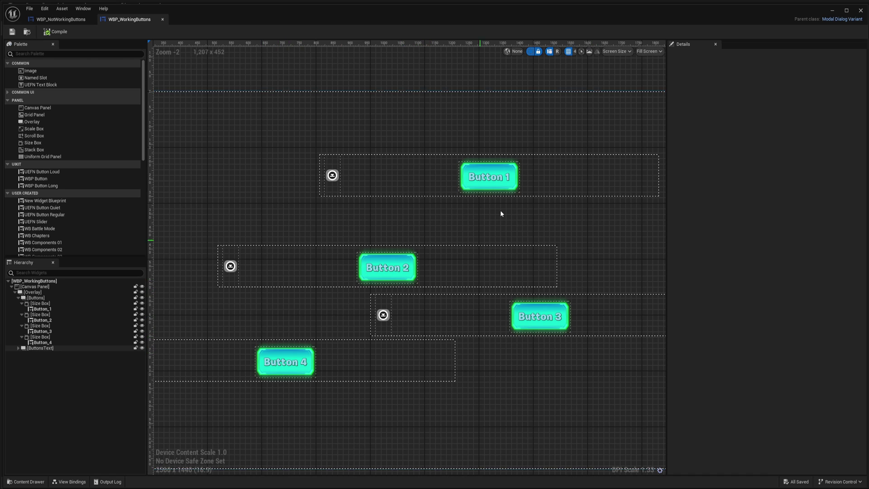
pyautogui.moveTo(513, 388); pyautogui.dragTo(434, 388, button='right')
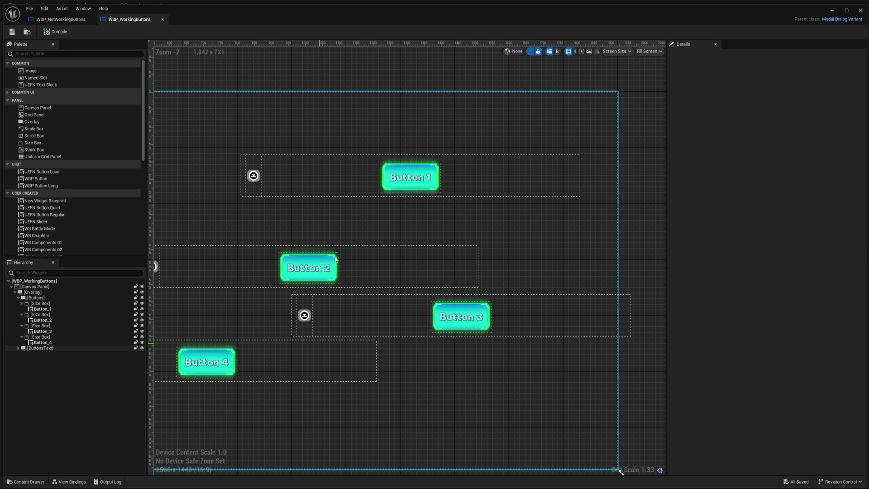
pyautogui.moveTo(354, 302); pyautogui.dragTo(414, 304, button='right')
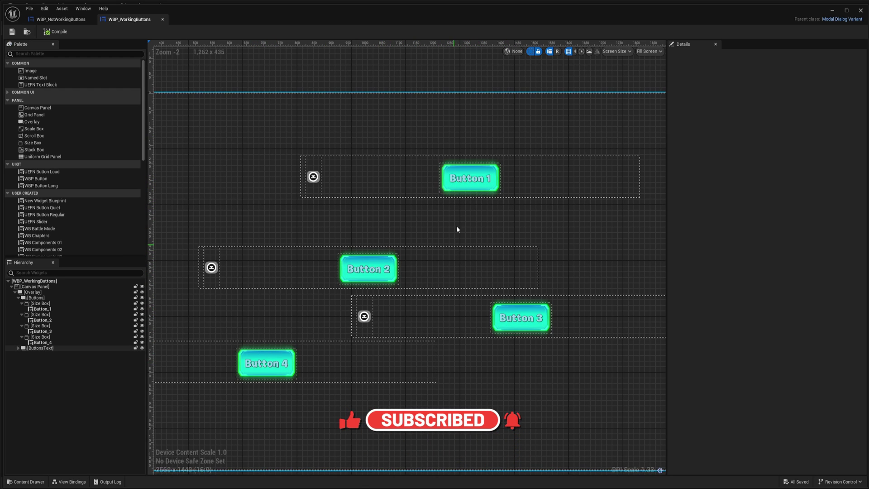
pyautogui.moveTo(451, 221); pyautogui.dragTo(413, 237, button='right')
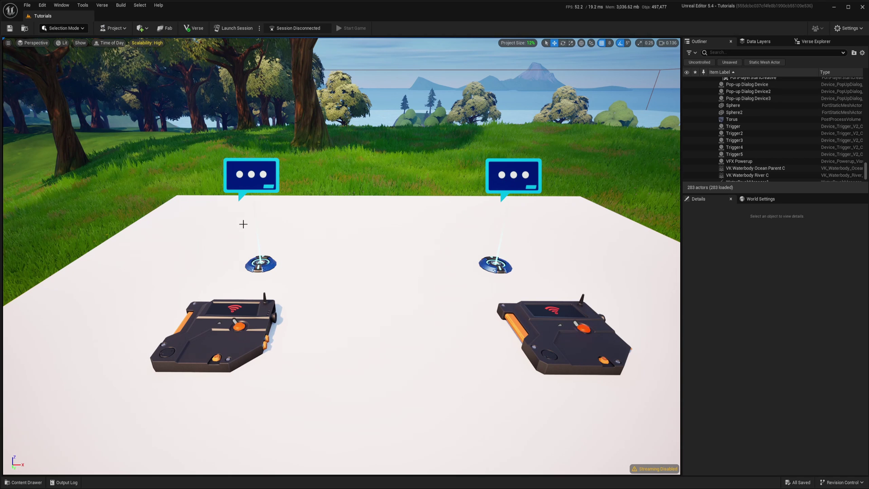
# Select Pop-up Dialog Device2 and review its Modal Widget settings in Details.
pyautogui.click(248, 180)
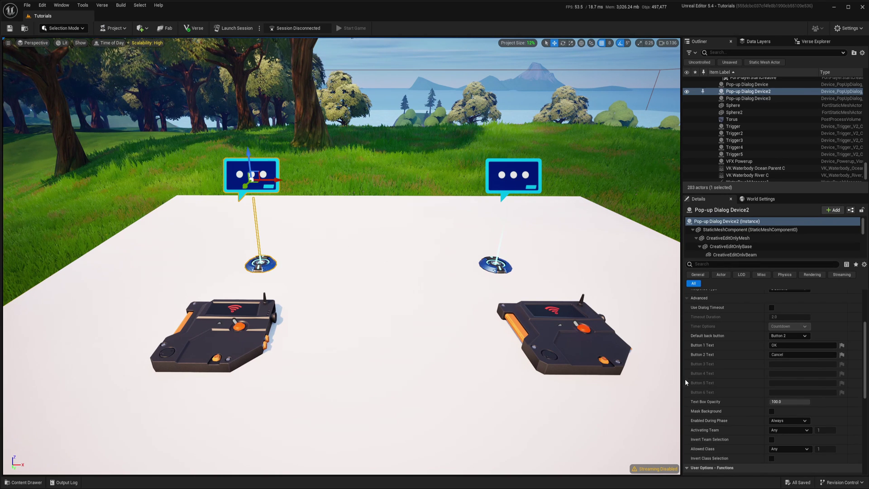
pyautogui.scroll(3, 753, 369)
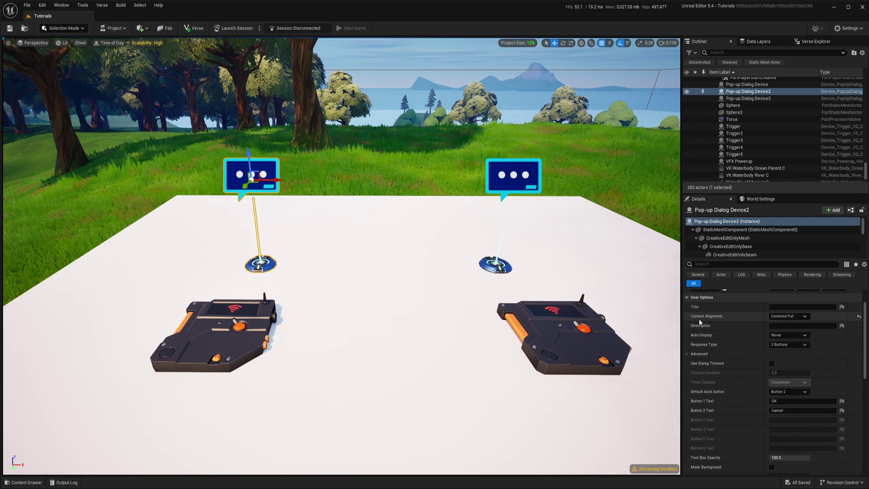
pyautogui.scroll(-5, 736, 376)
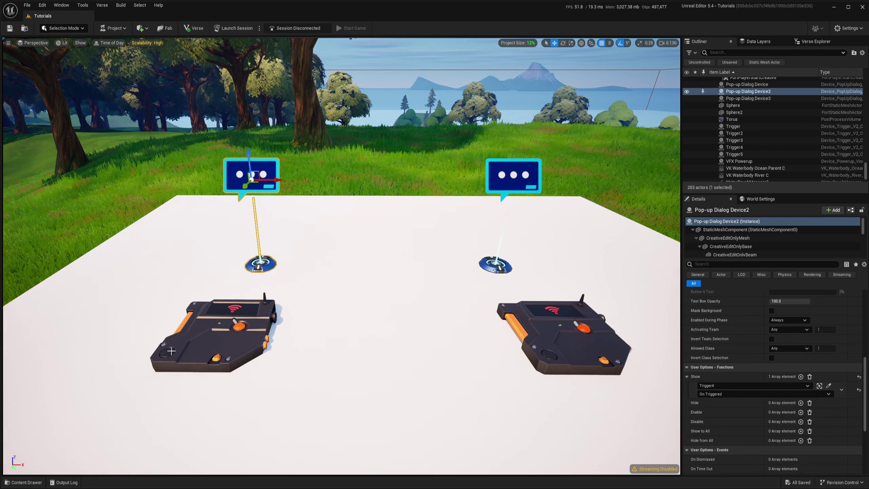
pyautogui.scroll(-5, 733, 400)
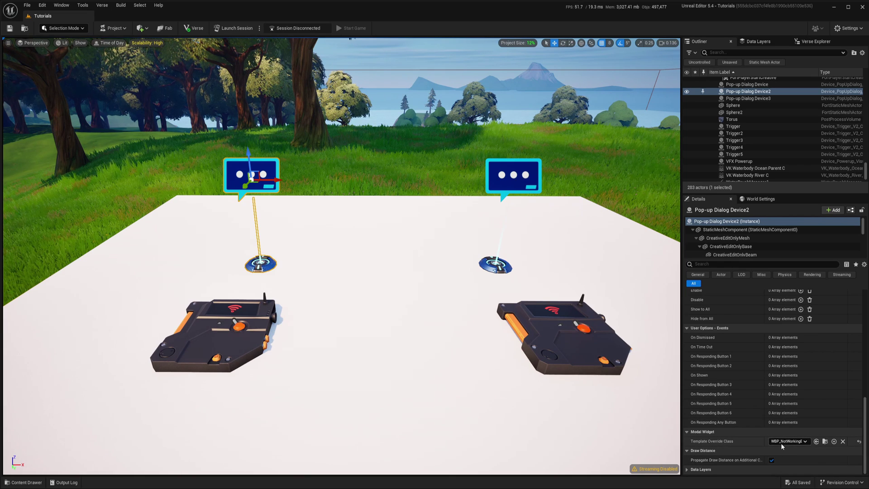
# Select Pop-up Dialog Device3 and reframe the camera on both devices.
pyautogui.moveTo(510, 363); pyautogui.dragTo(399, 190, button='middle')
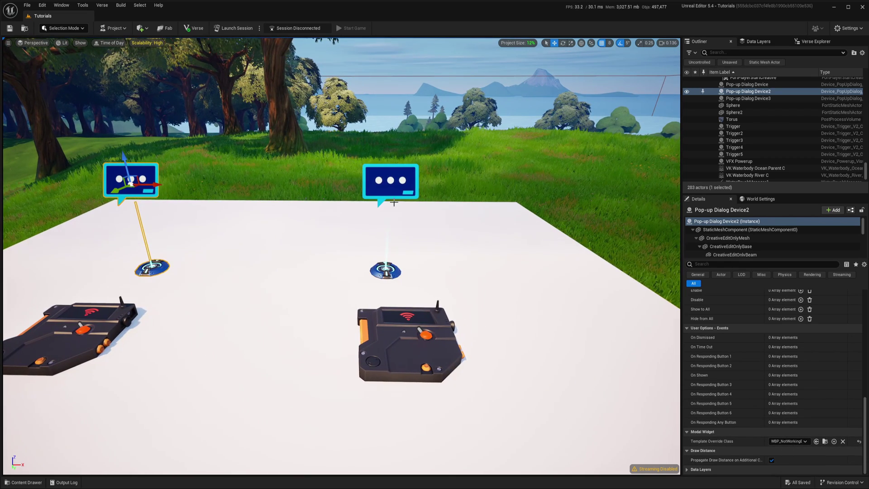
pyautogui.click(390, 181)
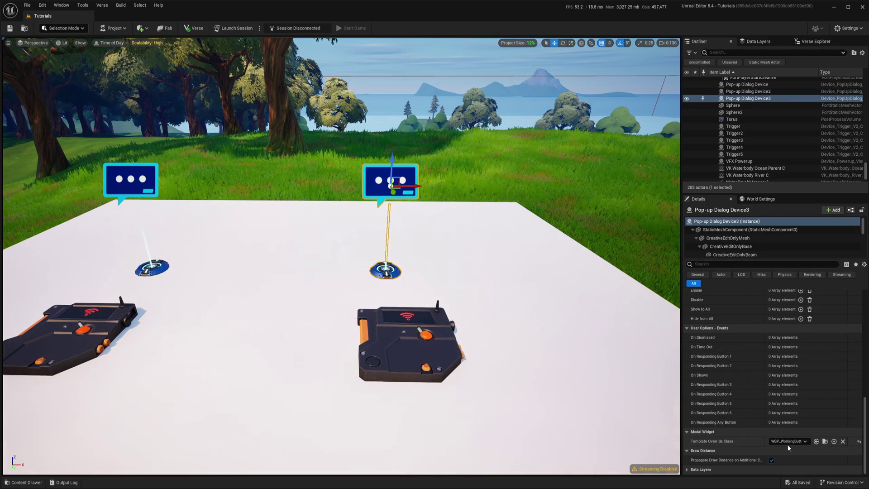
pyautogui.press('Down')
pyautogui.press('Left')
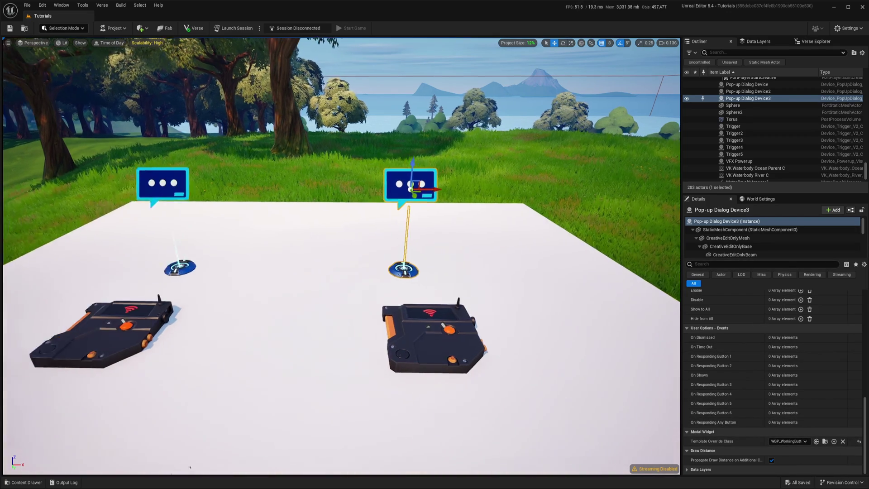
pyautogui.moveTo(479, 373); pyautogui.dragTo(478, 373, button='right')
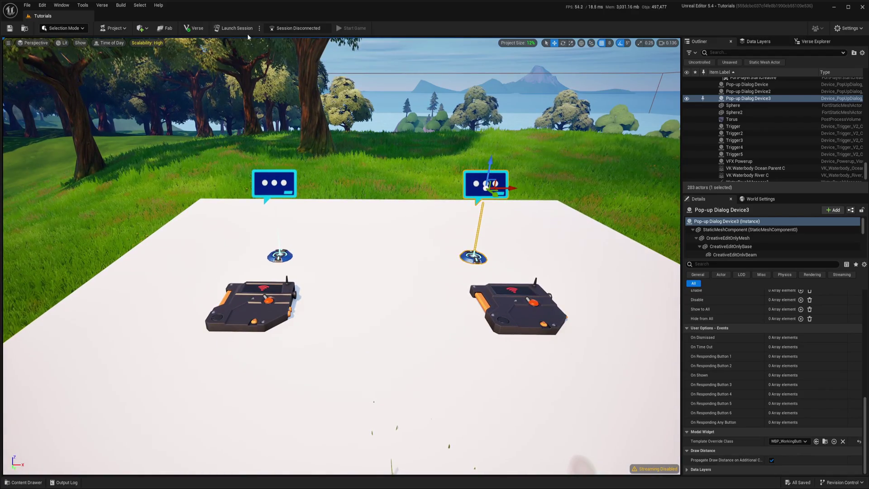
# Launch a playtest, trigger the left pop-up, press Button 2, then step onto the other trigger.
pyautogui.click(234, 28)
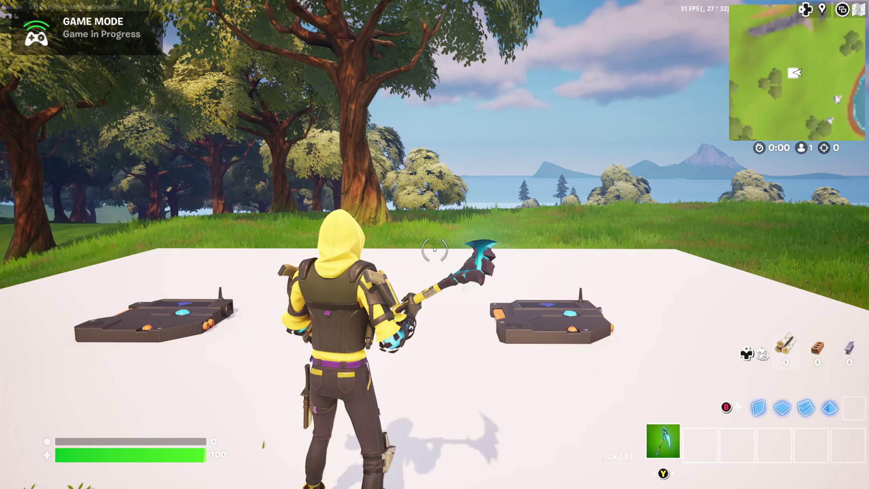
pyautogui.press('w')
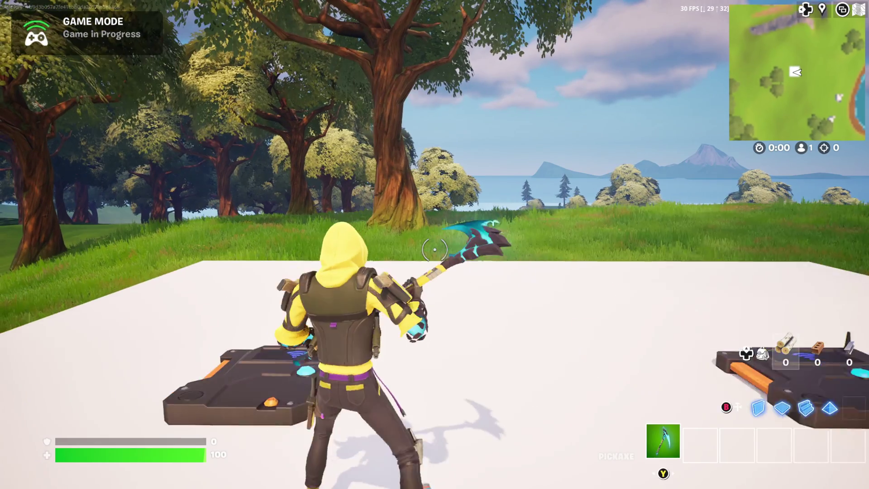
pyautogui.press('w')
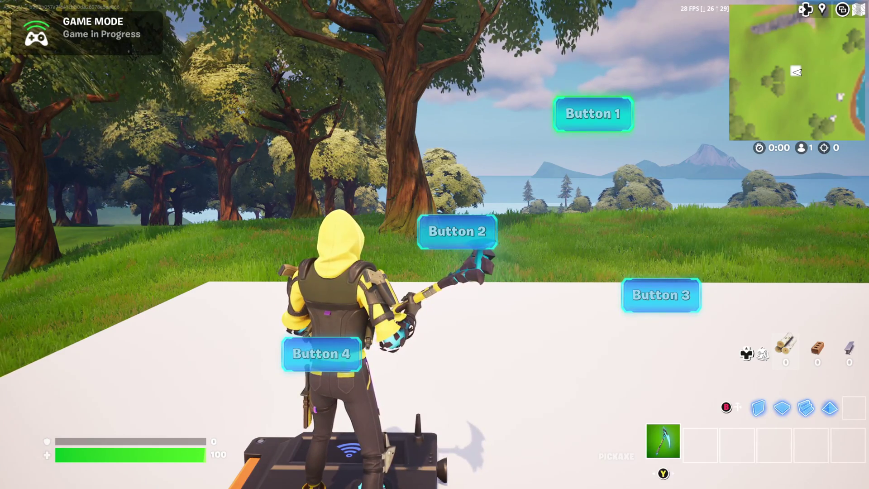
pyautogui.click(495, 246)
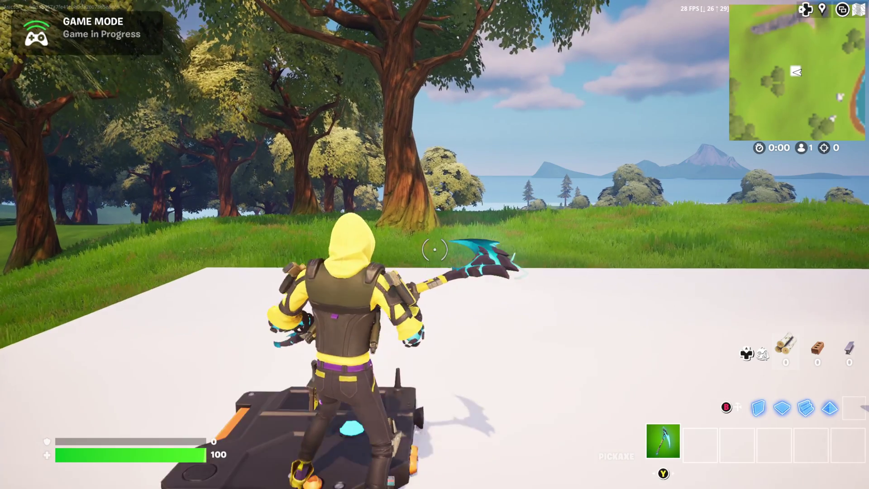
pyautogui.hotkey('w', 'd')
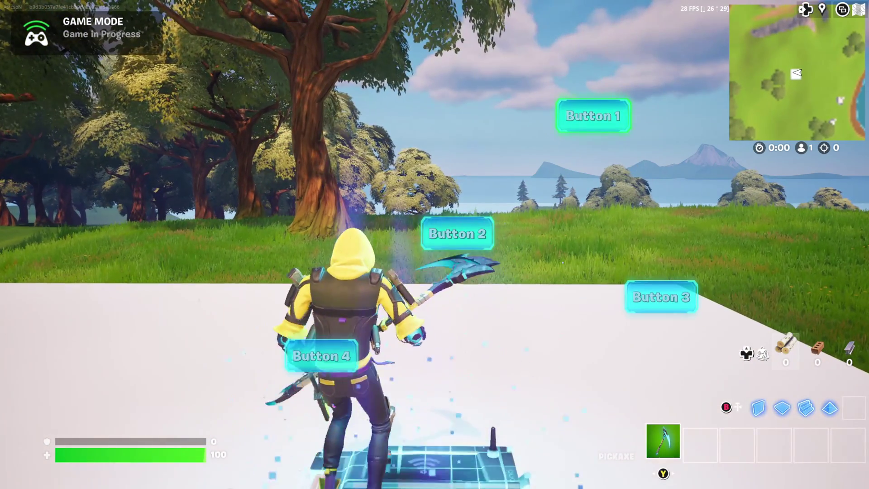